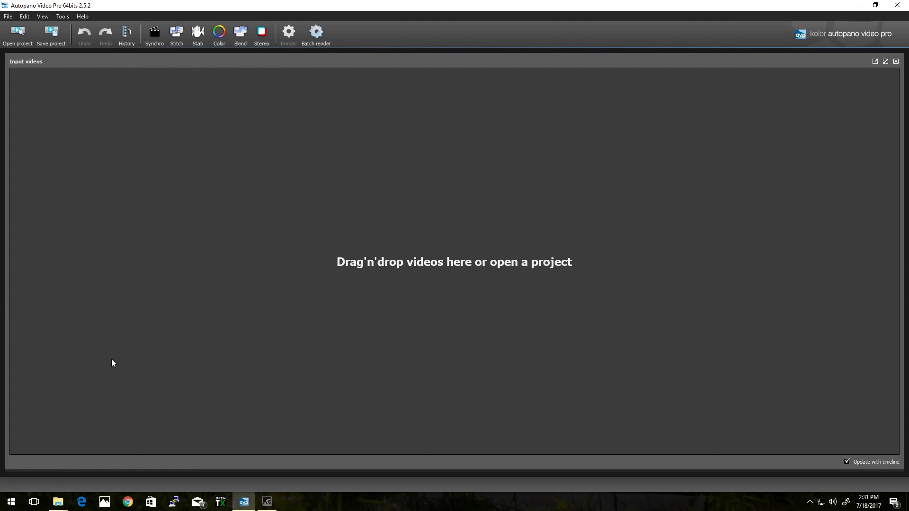
Step: Copy VID_20170714_165852AA.MP4 from the phone's MadV media folder into D:\New folder (2), then close the phone window
mouse_move(57, 501)
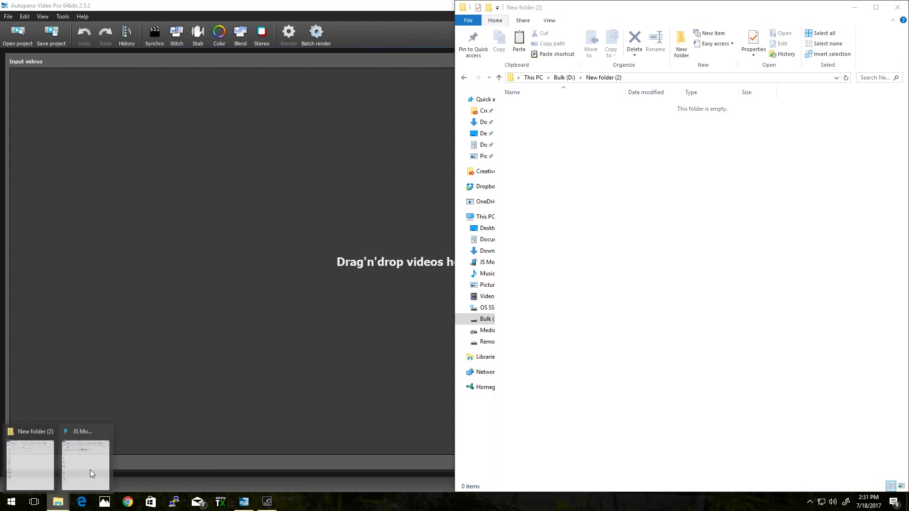
left_click(71, 481)
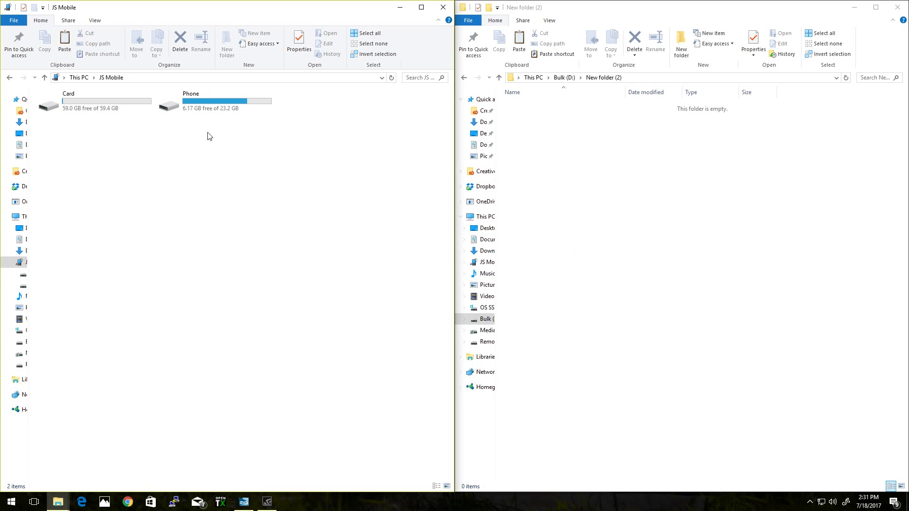
double_click(223, 101)
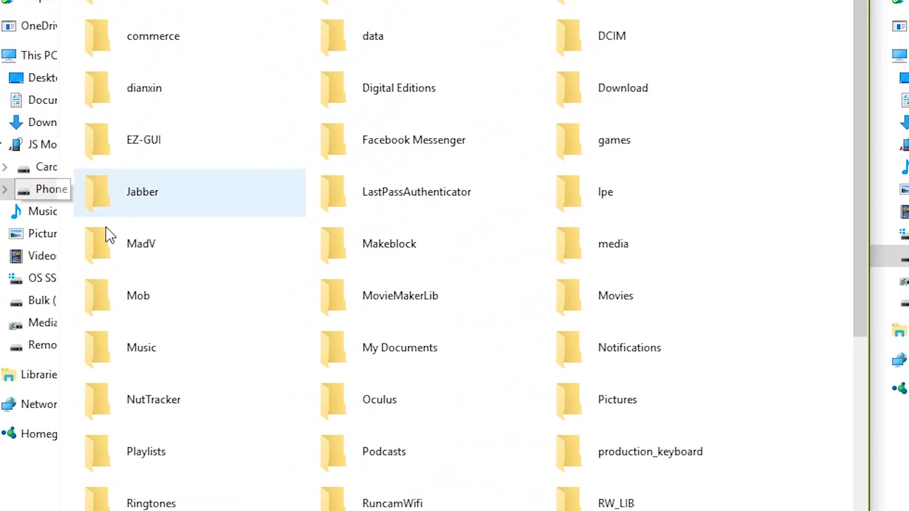
double_click(151, 245)
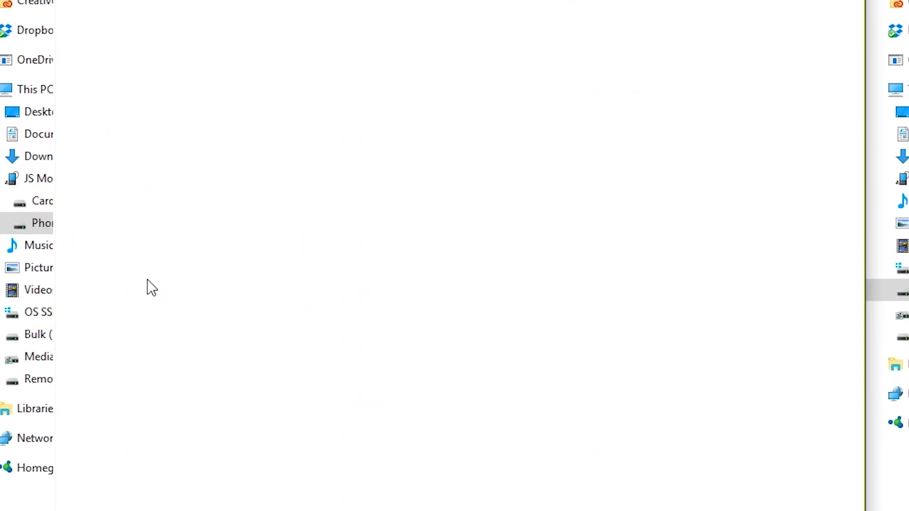
double_click(342, 151)
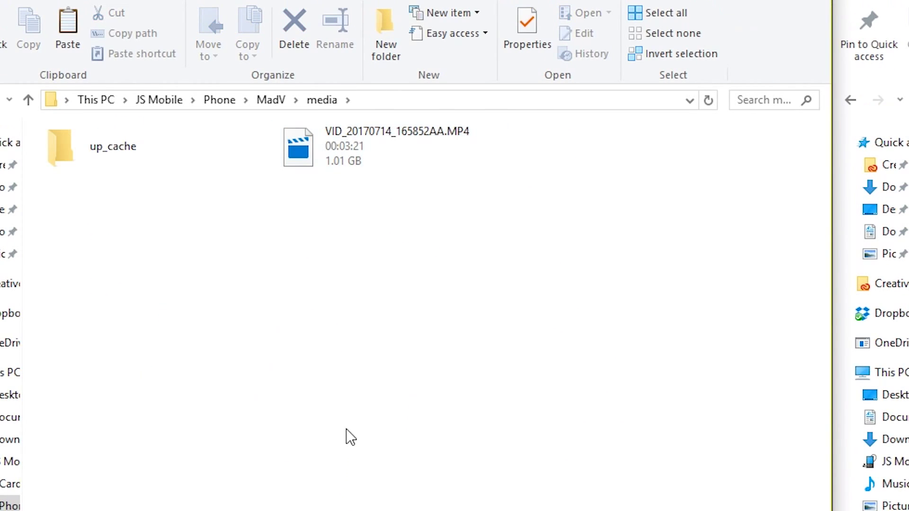
left_click(335, 162)
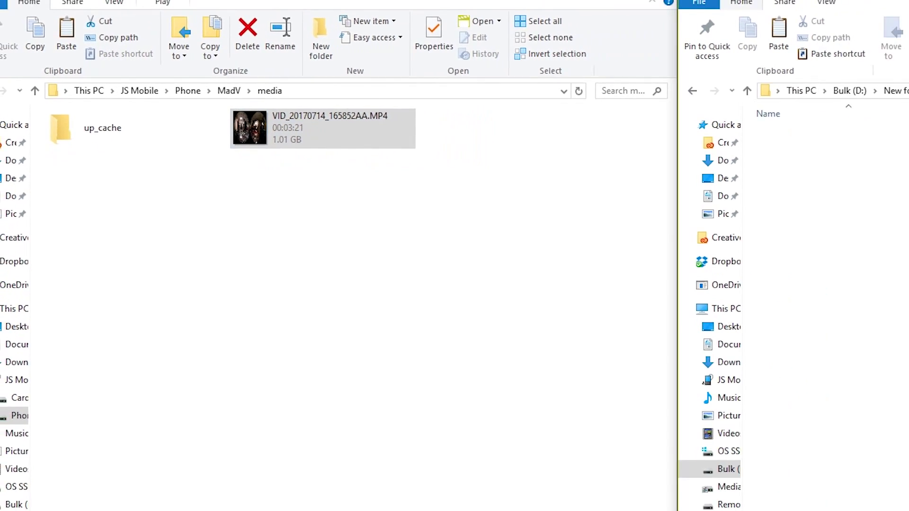
key("ctrl+v")
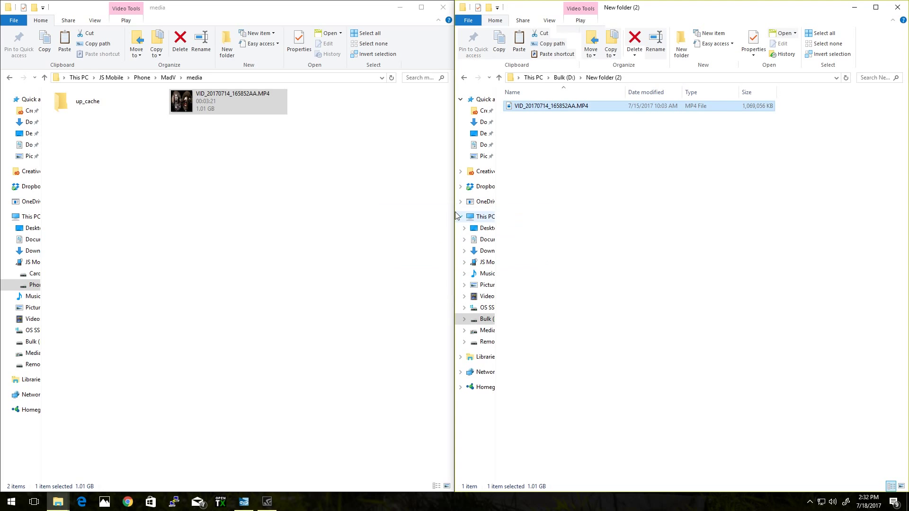
left_click(443, 8)
Step: Duplicate the video file and rename the copy left.MP4
left_click(547, 115)
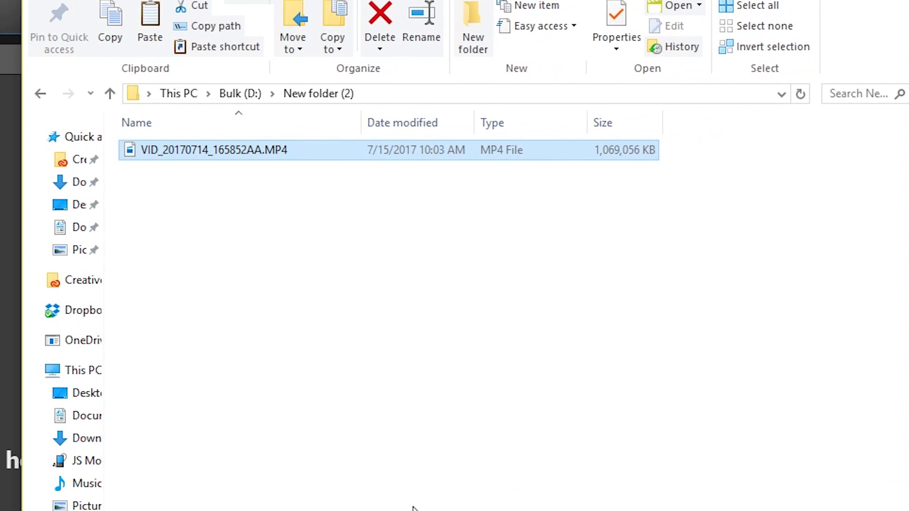
key("ctrl+v")
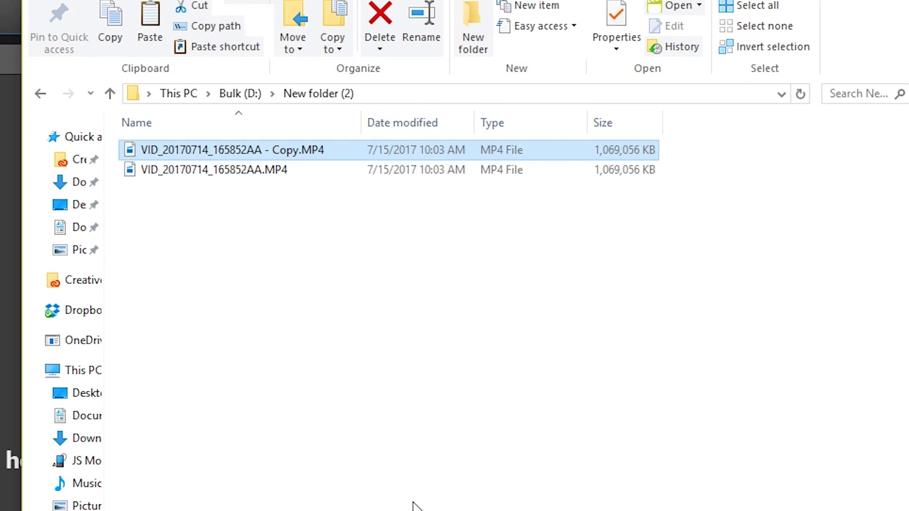
left_click(253, 150)
type("left")
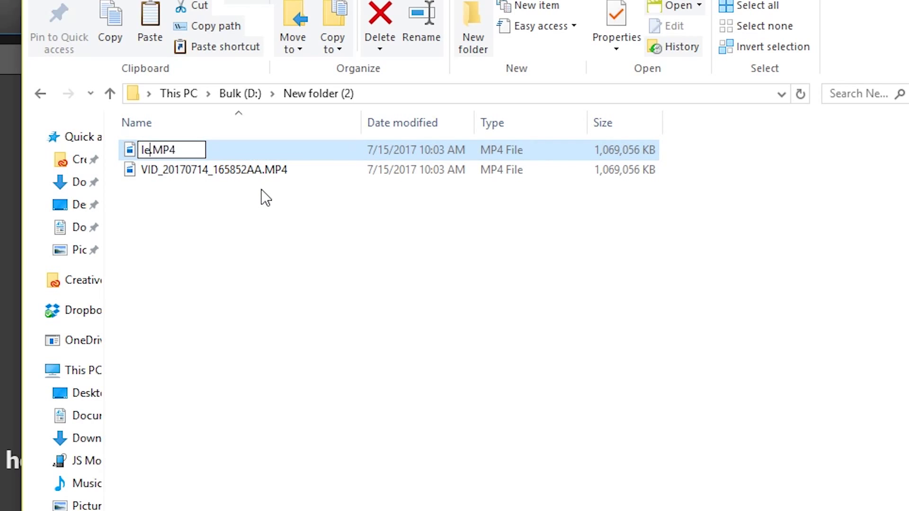
left_click(206, 189)
Step: Rename the original video right.MP4 and select both files
key("Down")
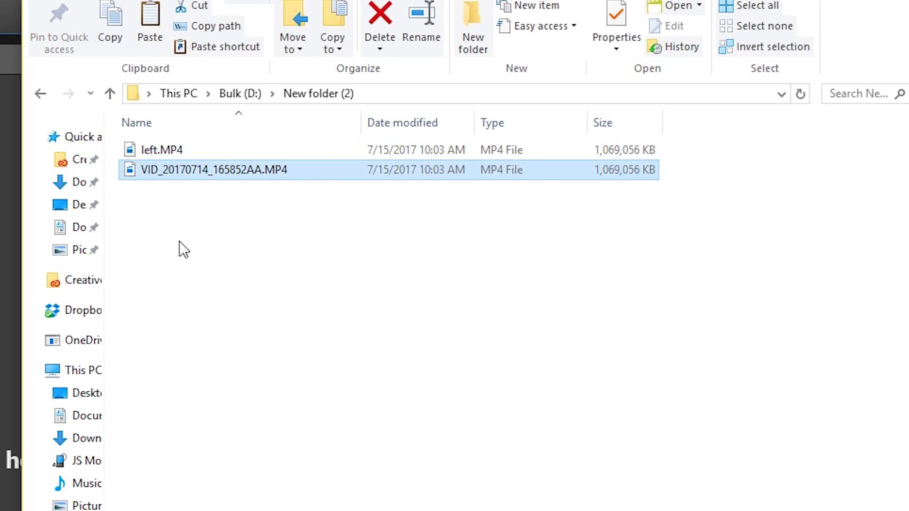
left_click(207, 175)
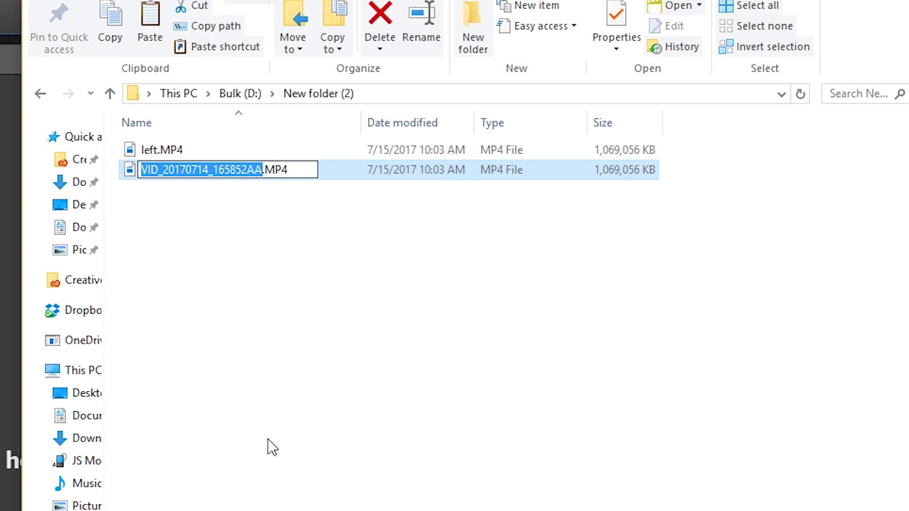
type("right")
left_click(268, 440)
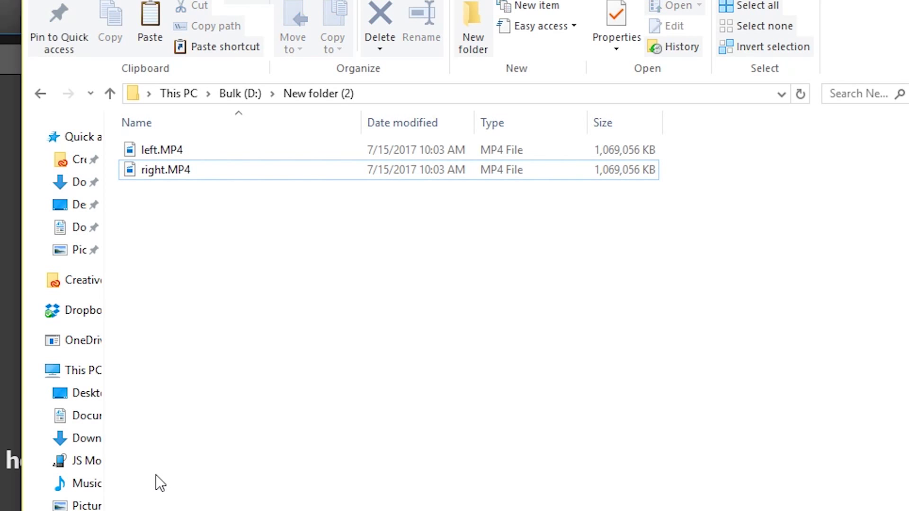
left_click_drag(364, 339, 192, 148)
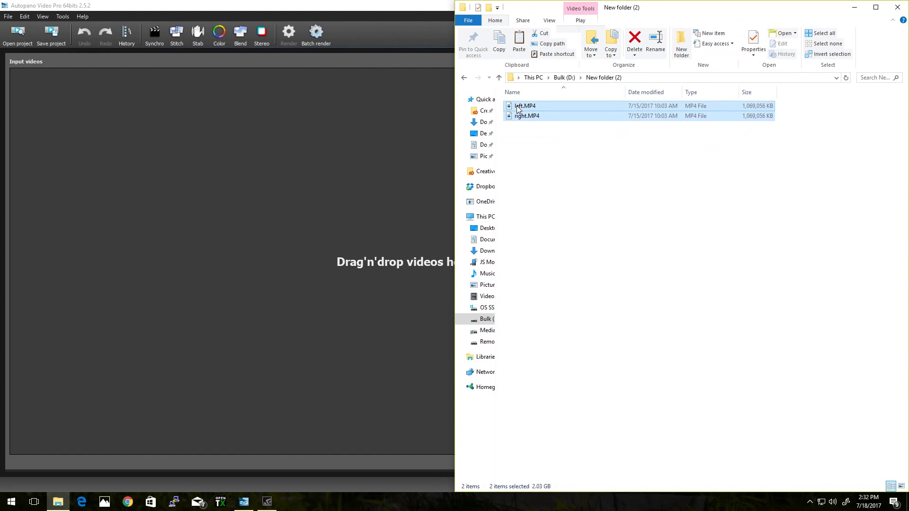
Step: Load left.MP4 and right.MP4 as input videos and keep the Entaniya 220 stitching preset
left_click_drag(518, 109, 237, 178)
left_click(393, 228)
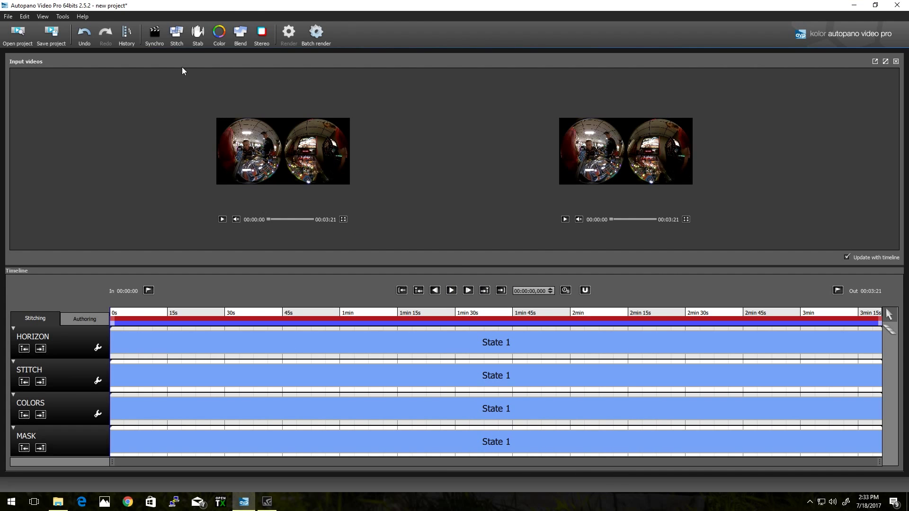
left_click(177, 34)
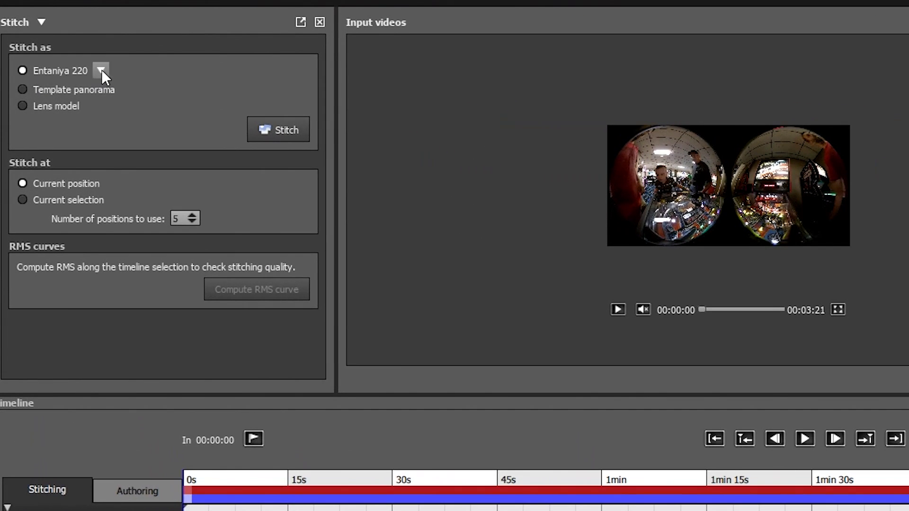
left_click(101, 70)
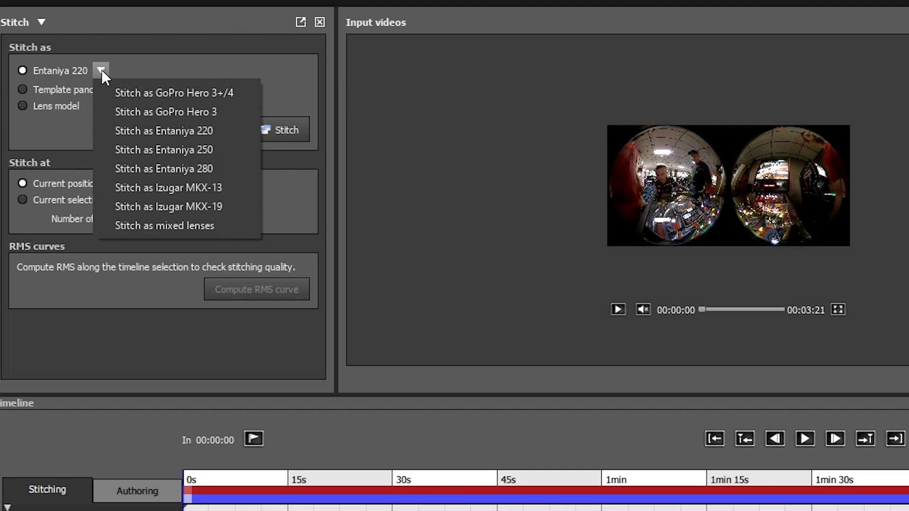
left_click(244, 55)
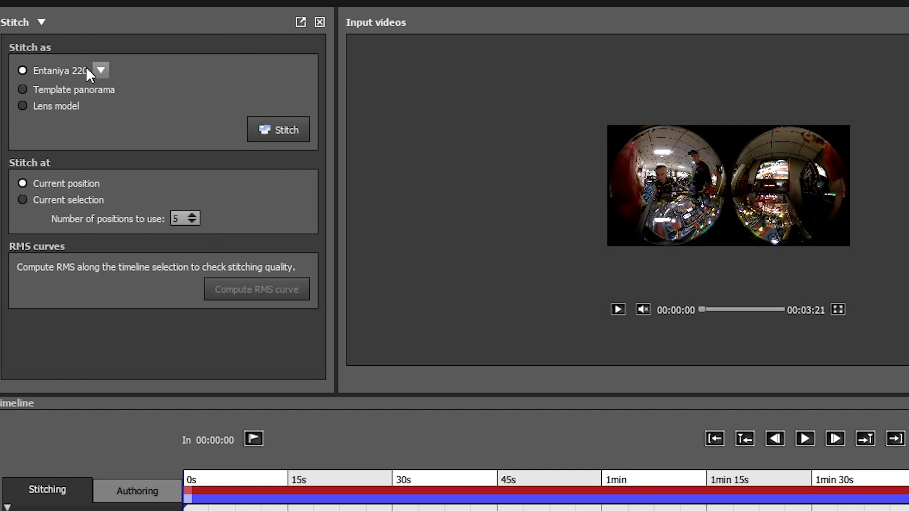
Step: Stitch the videos, rotate the realtime preview, and open the panorama in Autopano Giga
left_click(285, 127)
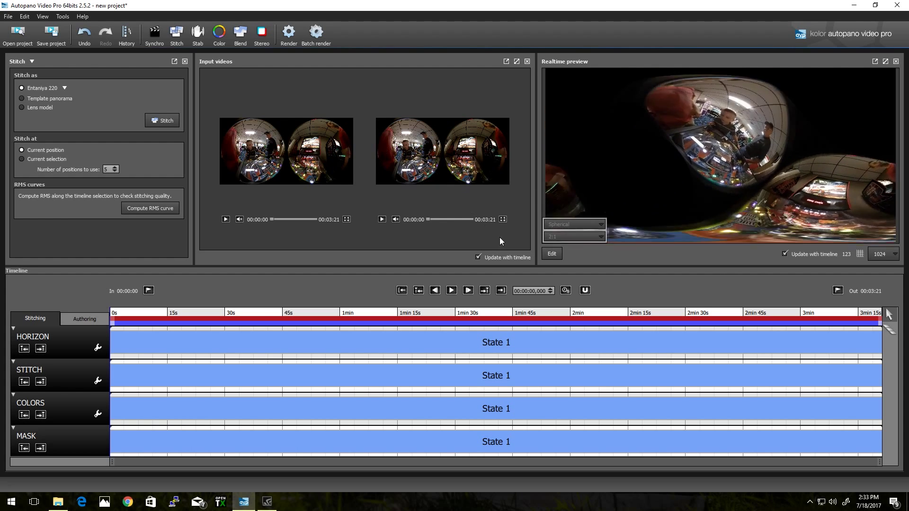
left_click_drag(669, 179, 774, 178)
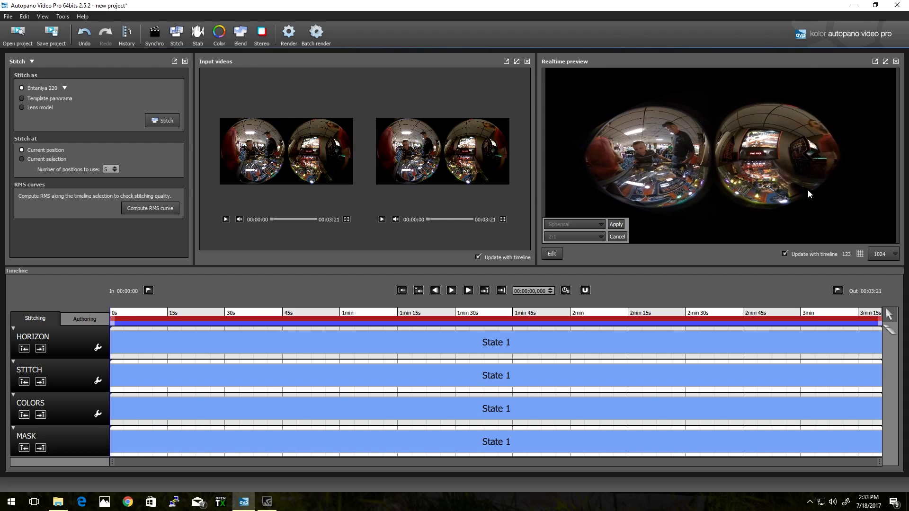
left_click(552, 253)
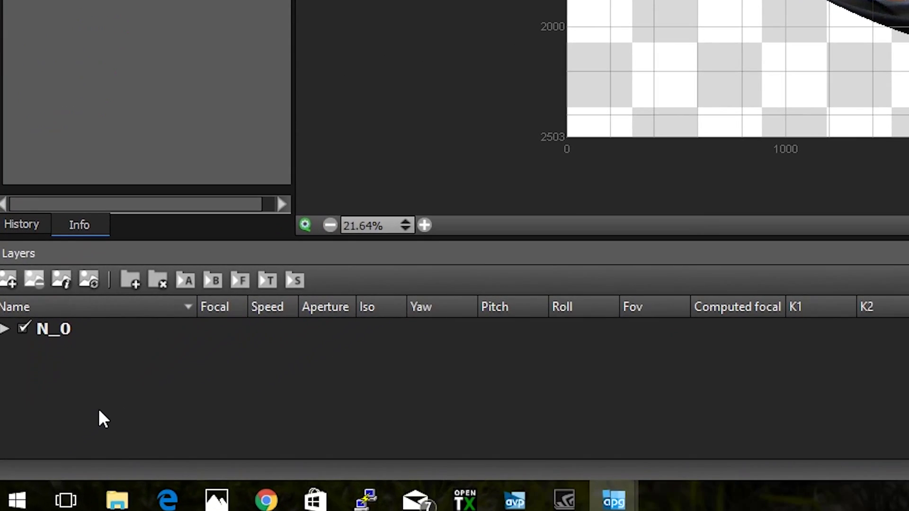
Step: In the circular crop settings, shift and shrink the crop circle on the left fisheye image
left_click(62, 281)
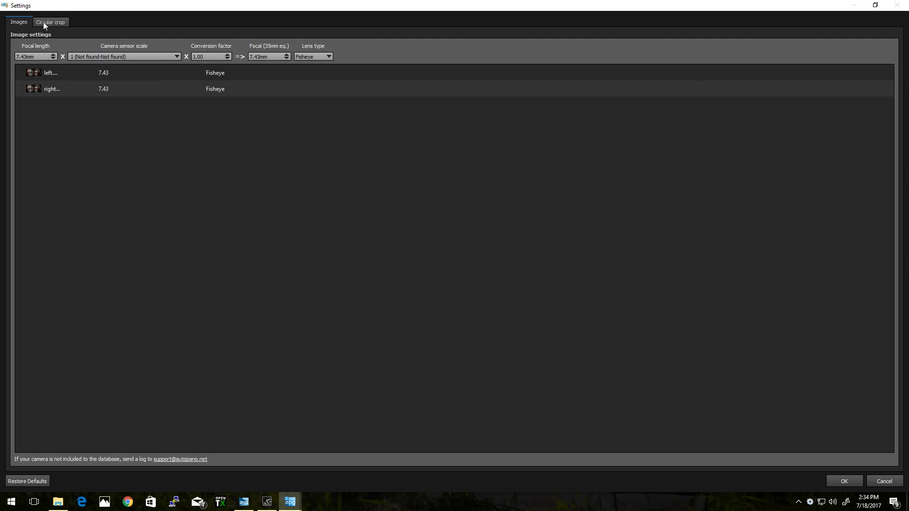
left_click(55, 26)
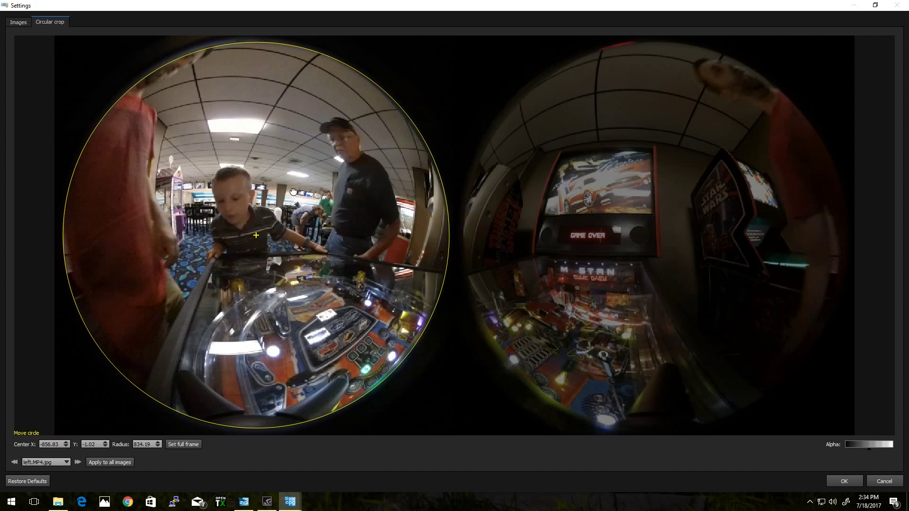
left_click_drag(288, 189, 244, 223)
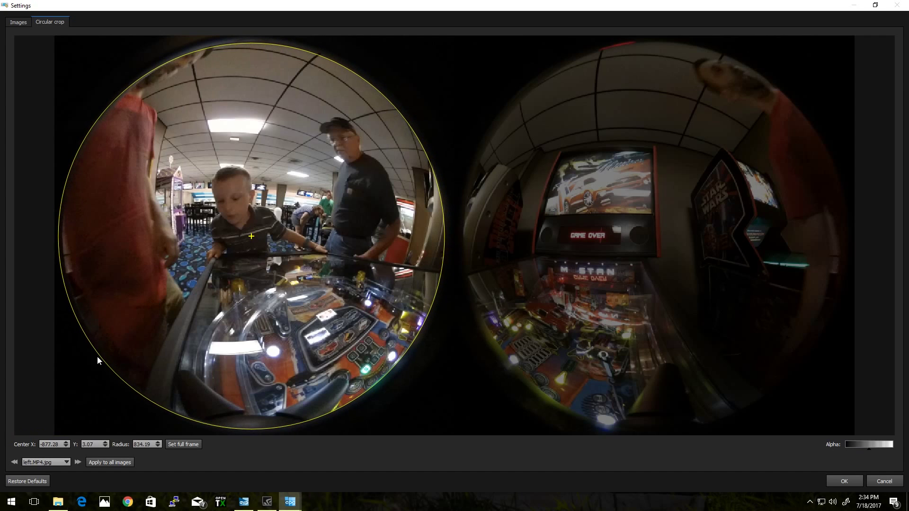
left_click_drag(100, 359, 106, 355)
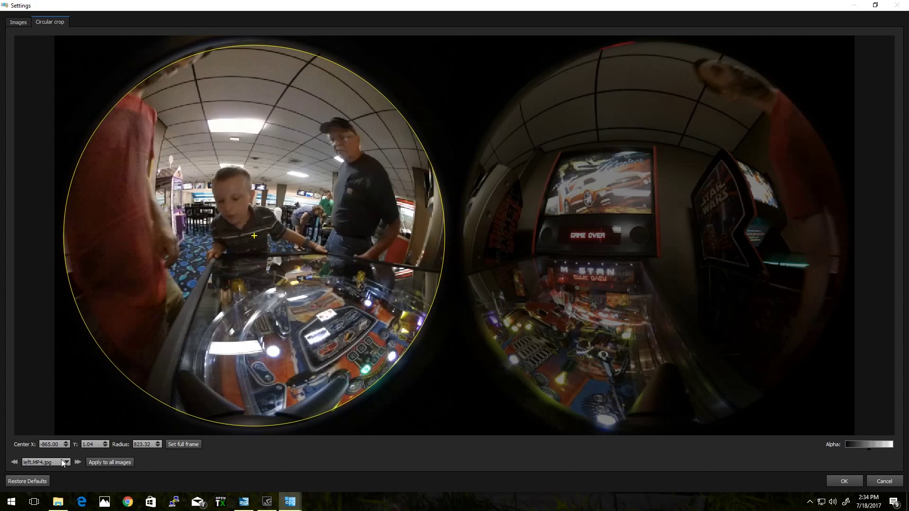
Step: Move the crop circle onto right.MP4's lens and resize it to radius 824.33
left_click(78, 464)
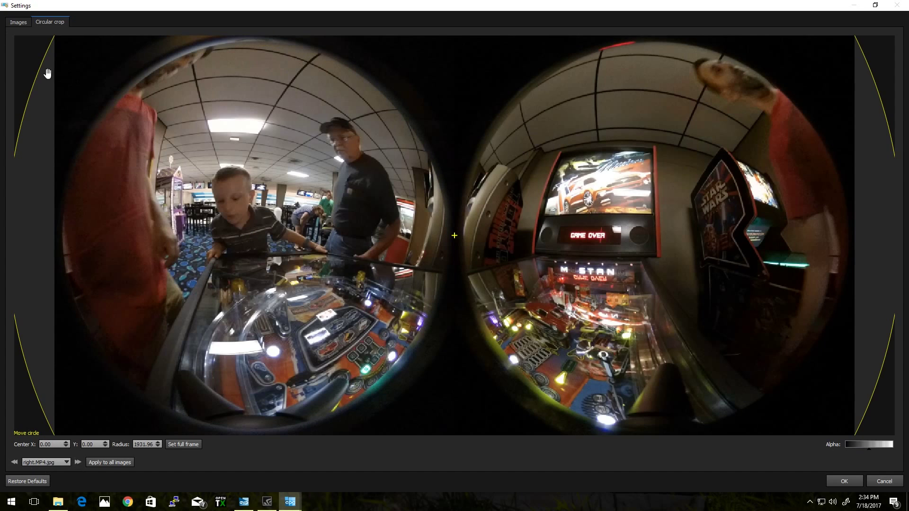
left_click_drag(26, 92, 571, 211)
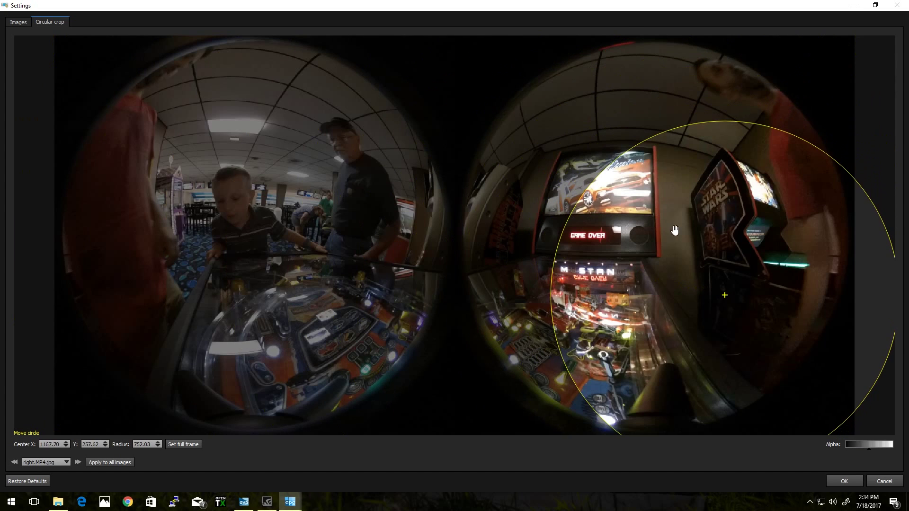
left_click_drag(669, 227, 612, 178)
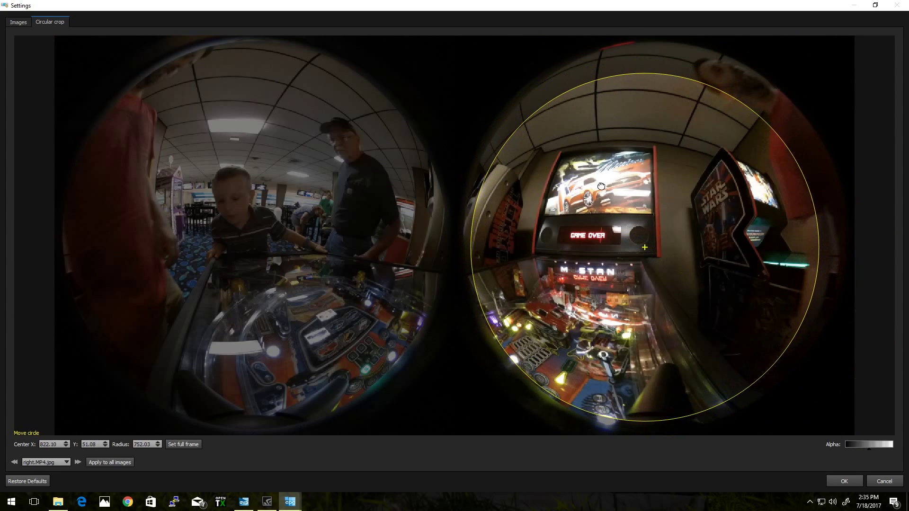
left_click_drag(527, 123, 505, 102)
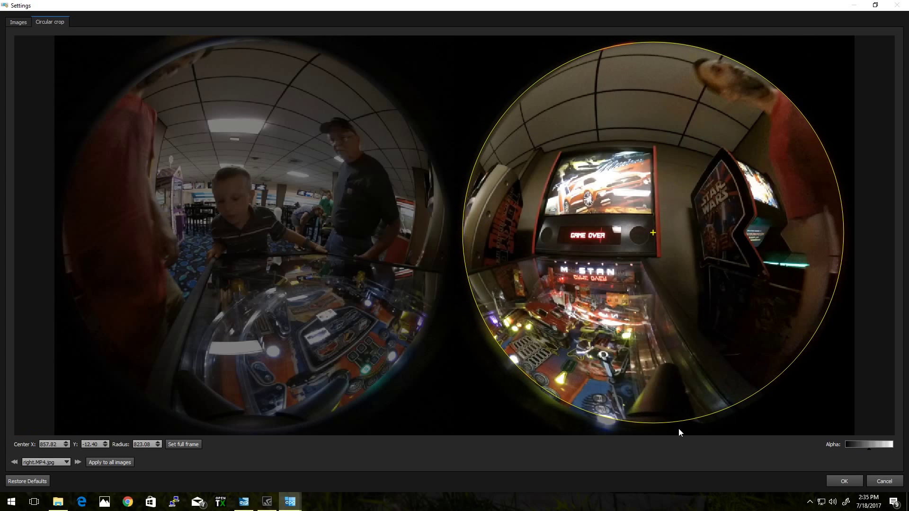
left_click_drag(699, 416, 701, 417)
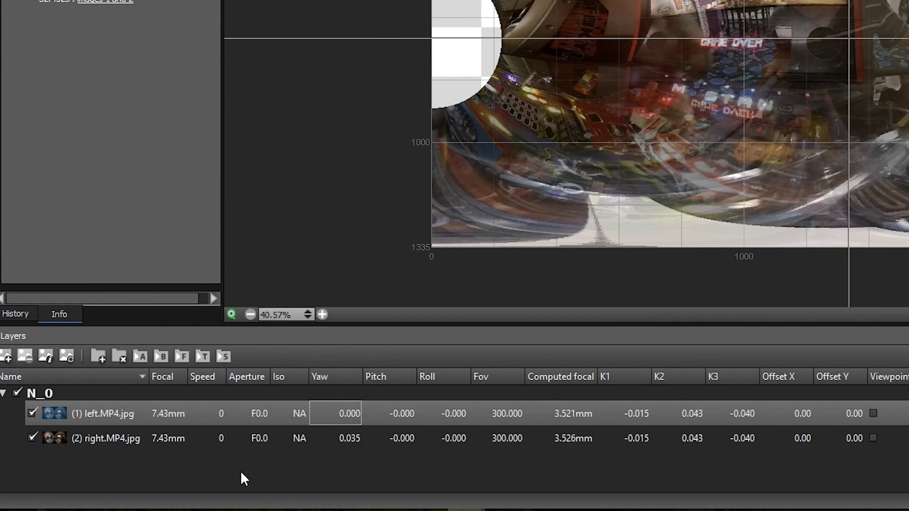
Step: Set the left image's yaw to 180 and the right image's yaw to 0
double_click(348, 414)
type("180")
key("Return")
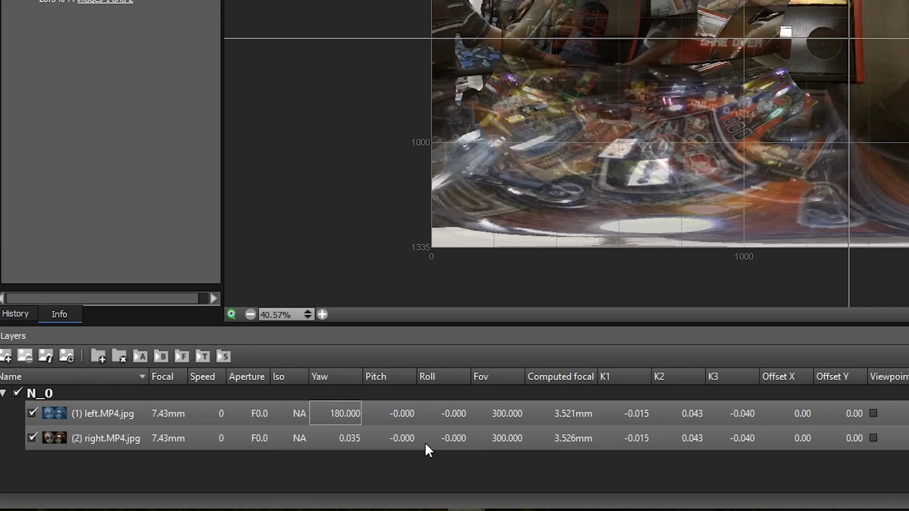
double_click(346, 438)
type("0")
key("Return")
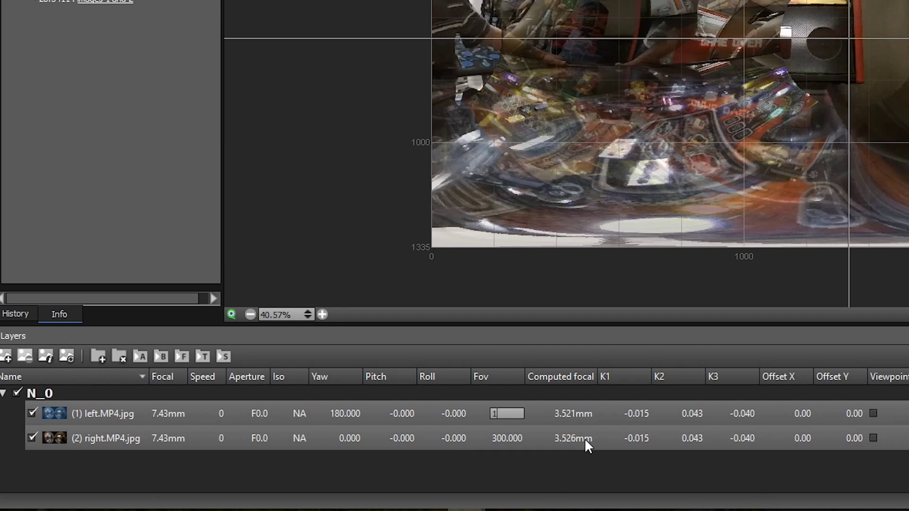
Step: Set the lens field of view to 180 for the images
type("180")
double_click(505, 439)
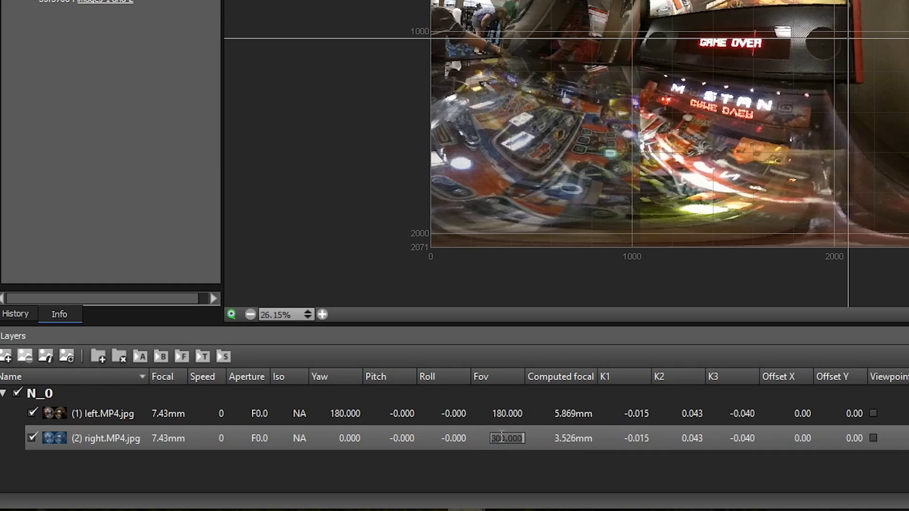
key("ctrl+a")
type("180")
key("Return")
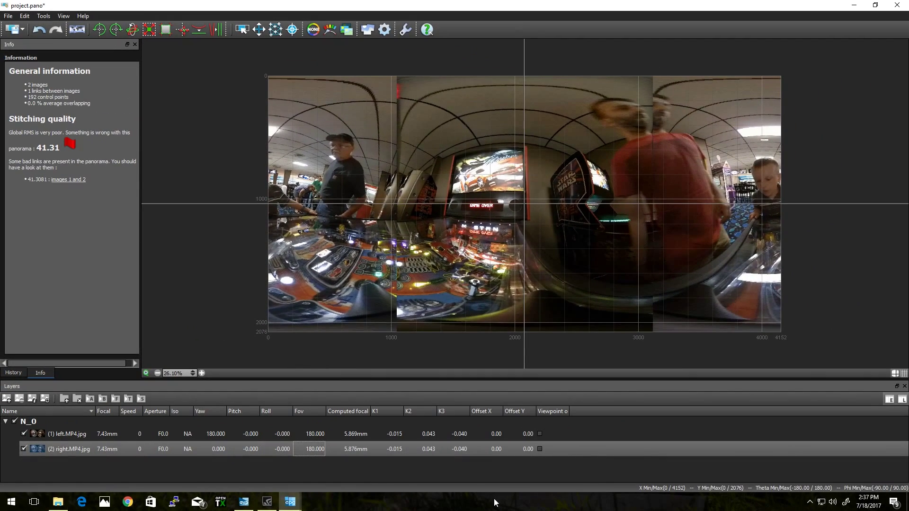
Step: Set the right lens field of view to 190 and the left lens to 186
left_click(638, 178)
type("190")
key("Return")
double_click(314, 434)
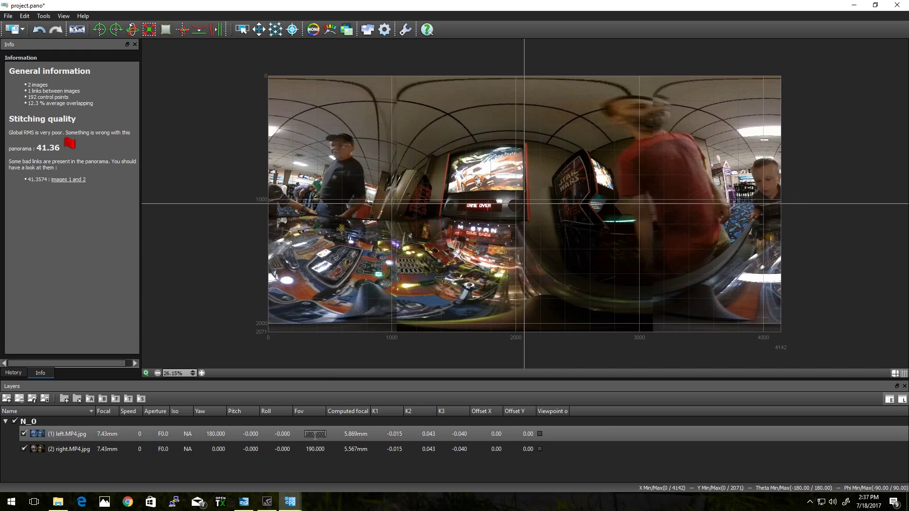
type("186")
key("Return")
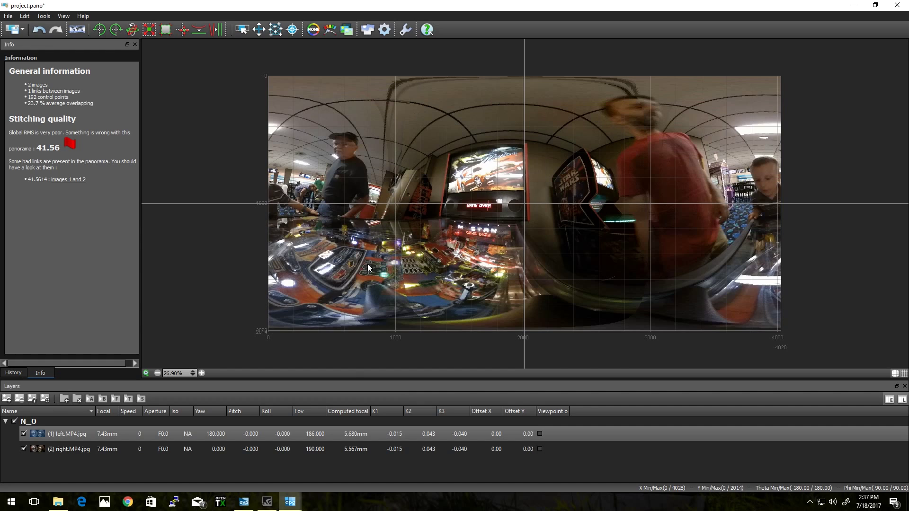
Step: Reselect the left image's field of view cell and open the Multiband blend settings
left_click(327, 452, "shift")
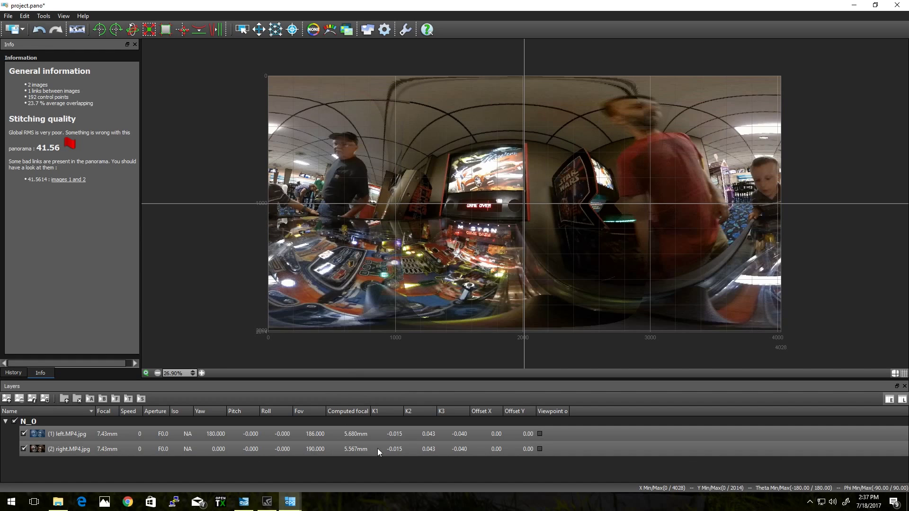
left_click(330, 438)
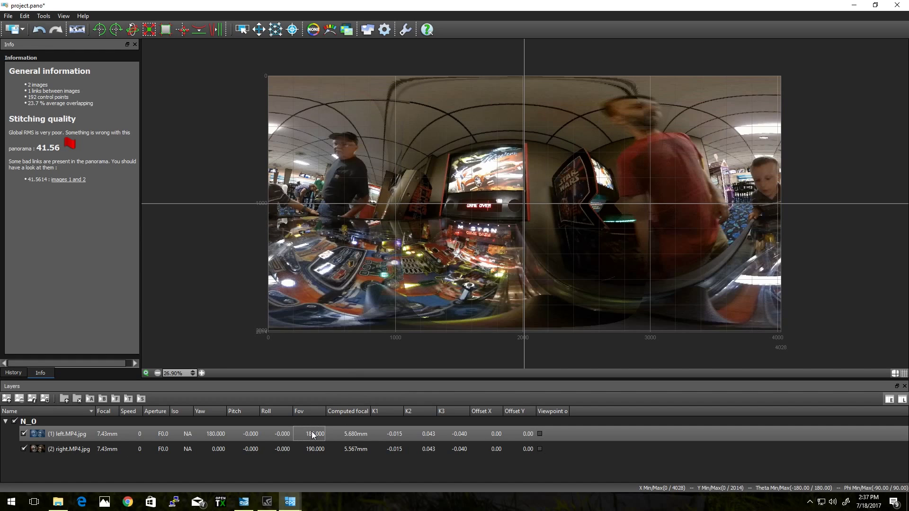
double_click(312, 434)
scroll(316, 441, "up", 1)
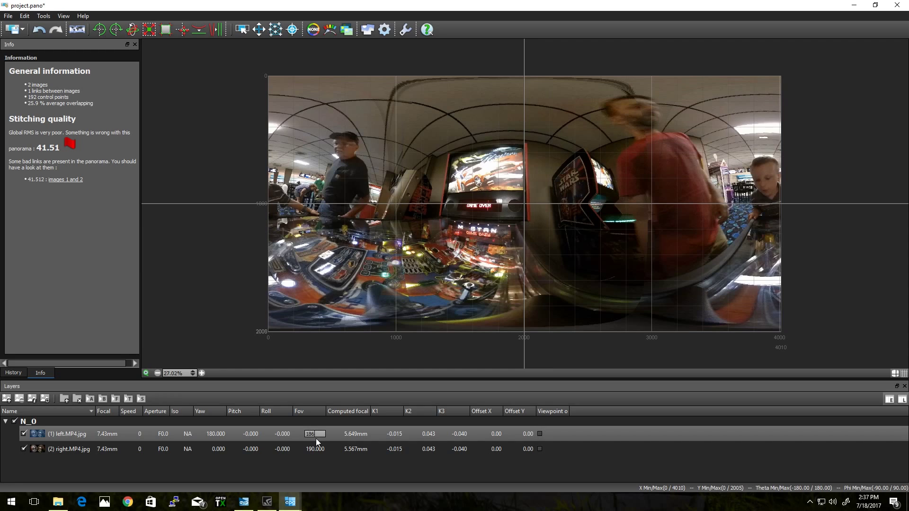
scroll(316, 438, "down", 1)
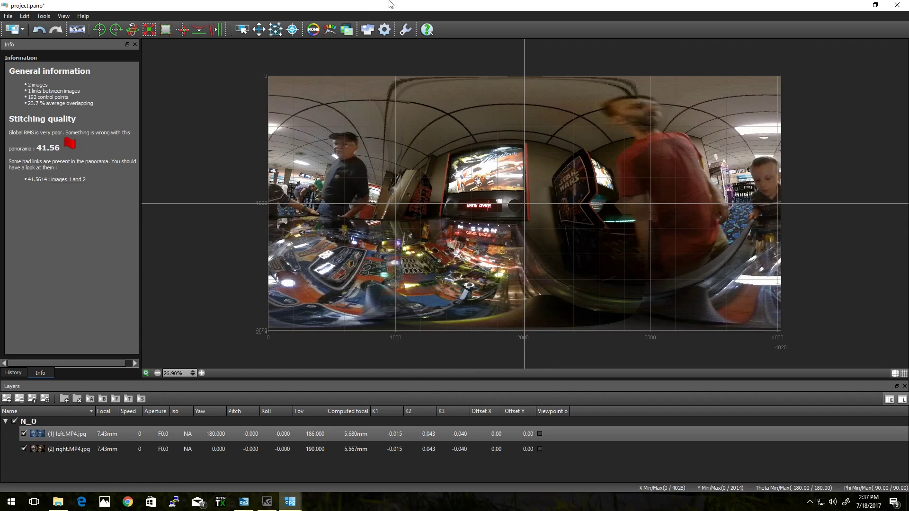
left_click(368, 30)
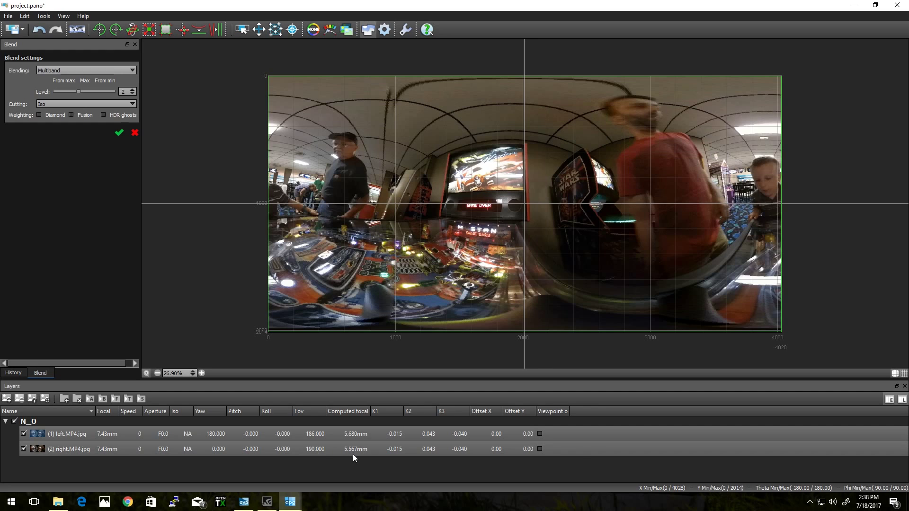
Step: Raise the left image's field of view to 189 and save project.pano
scroll(355, 435, "down", 3)
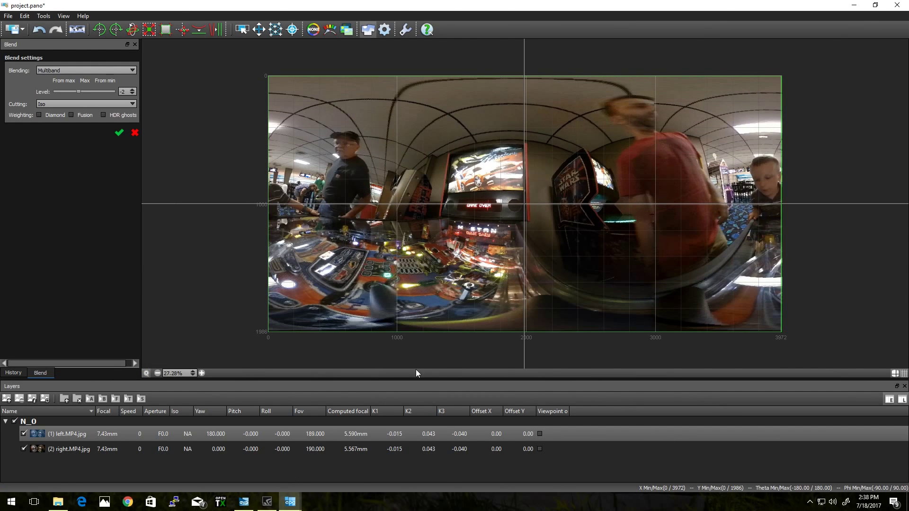
left_click(12, 29)
Step: In Autopano Video Pro, reorient the realtime preview to show the players and tiled wall, then open Render
left_click(244, 502)
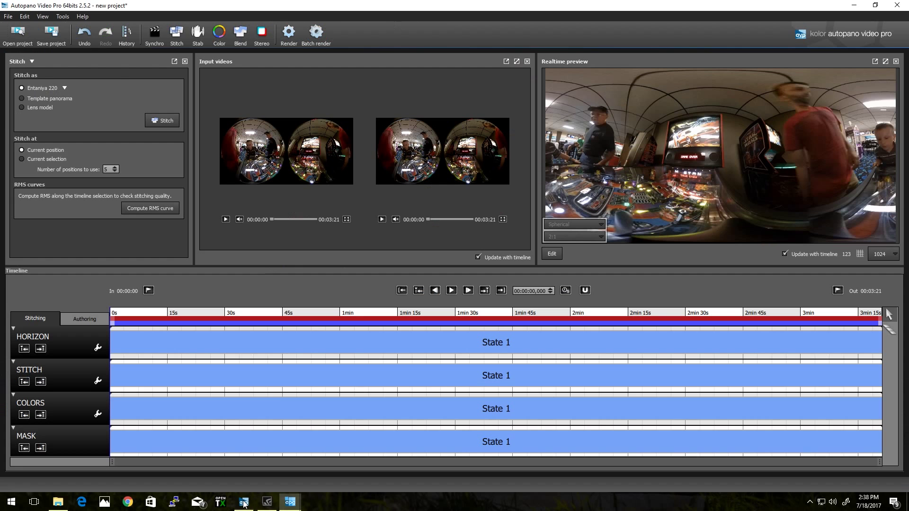
left_click_drag(801, 174, 802, 123)
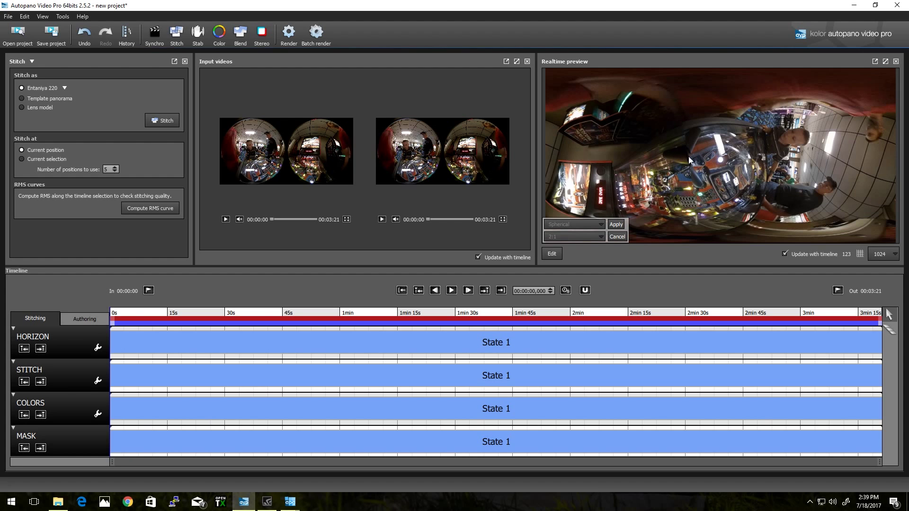
left_click_drag(688, 157, 739, 126)
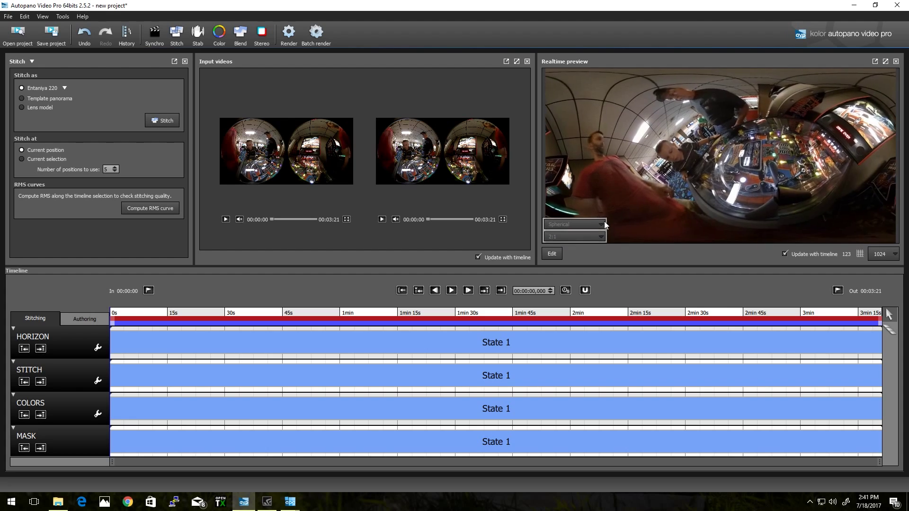
left_click_drag(604, 221, 644, 132)
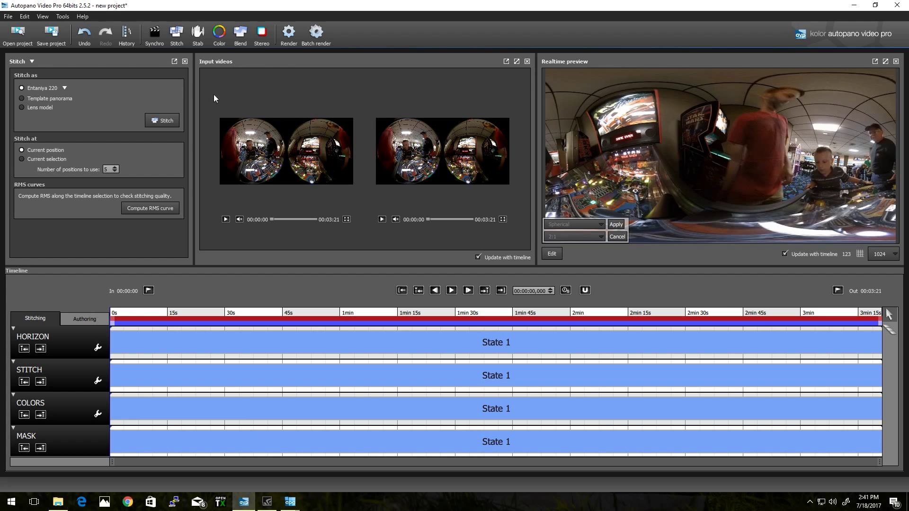
left_click(289, 34)
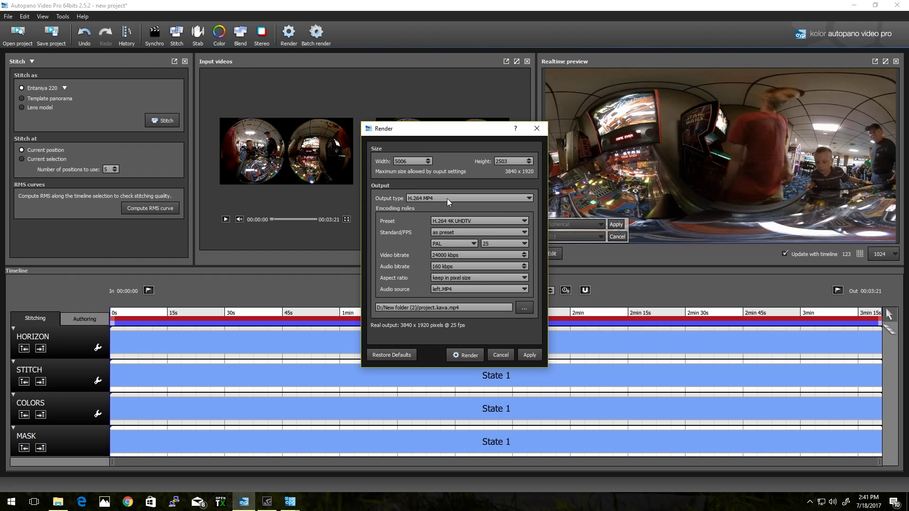
Step: Choose H.264 MP4 output with the H.264 4K preset and width 4096
left_click(427, 199)
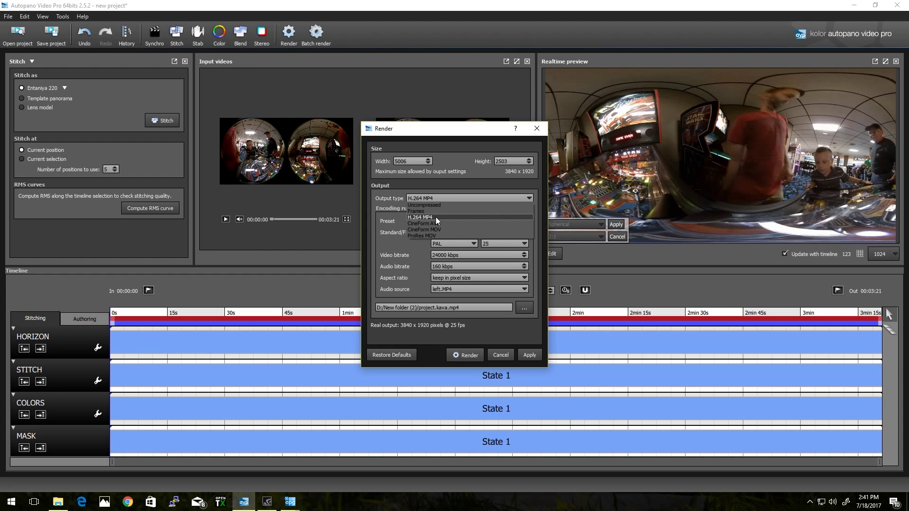
left_click(435, 216)
left_click(452, 223)
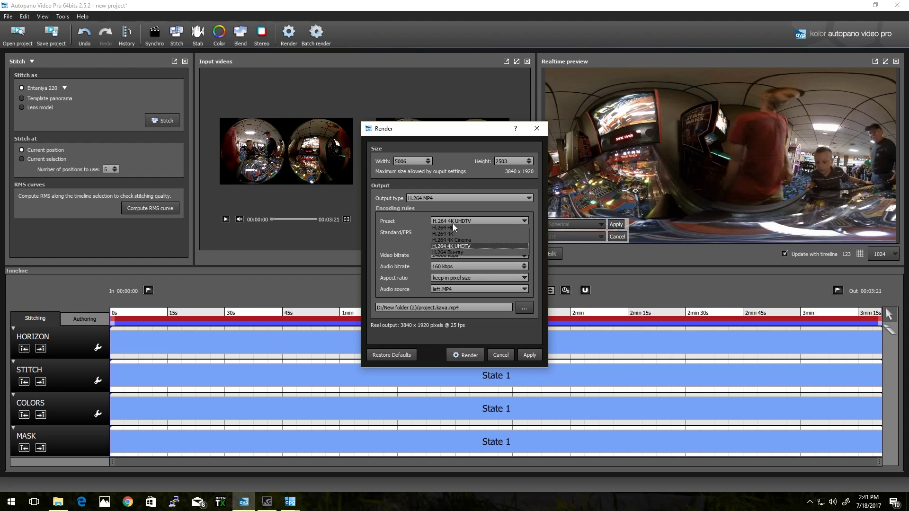
left_click(483, 234)
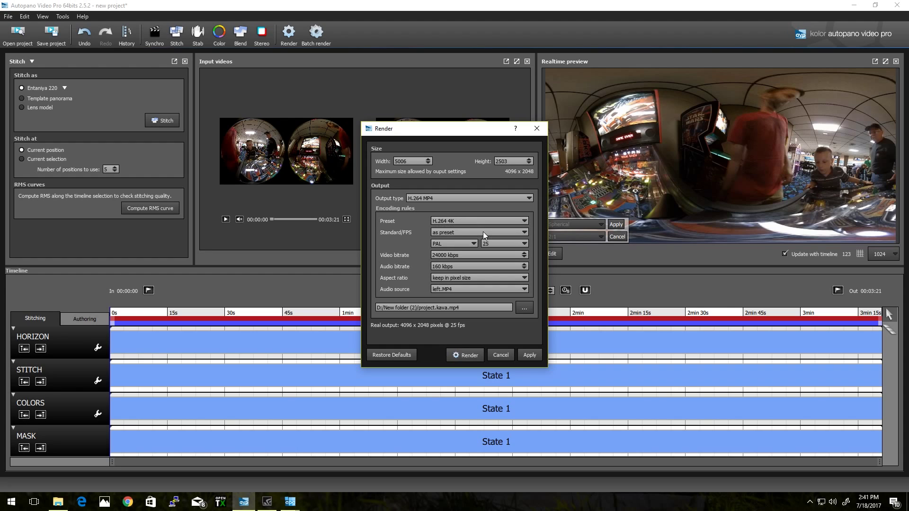
double_click(414, 163)
type("4096")
Step: Set the bitrate to 60000 kbps, name the output render.mp4, and queue it for batch rendering
scroll(478, 231, "up", 1)
left_click_drag(438, 256, 403, 244)
type("60")
left_click_drag(460, 310, 421, 316)
type("redn")
left_click(462, 356)
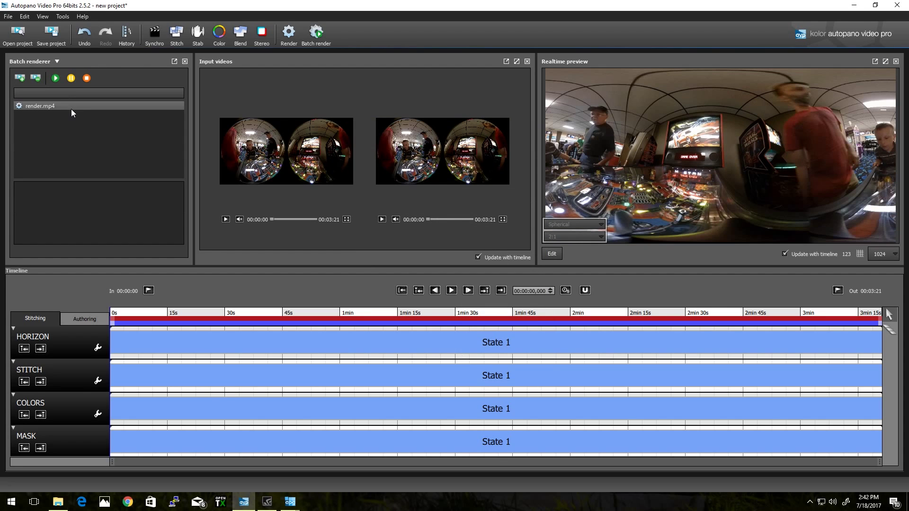